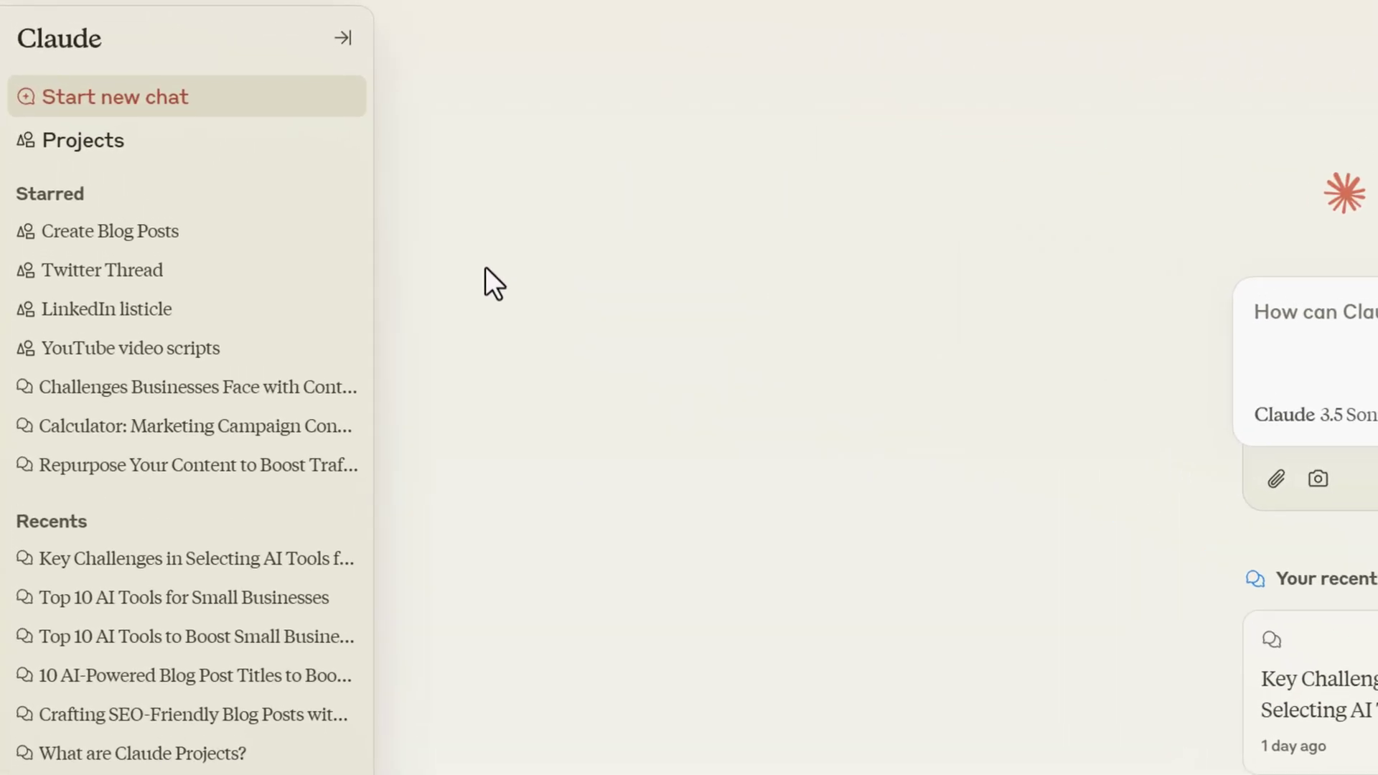
Browse the Projects list and begin a new project, starting to type its goal
{"action": "left_click", "coordinate": [114, 147]}
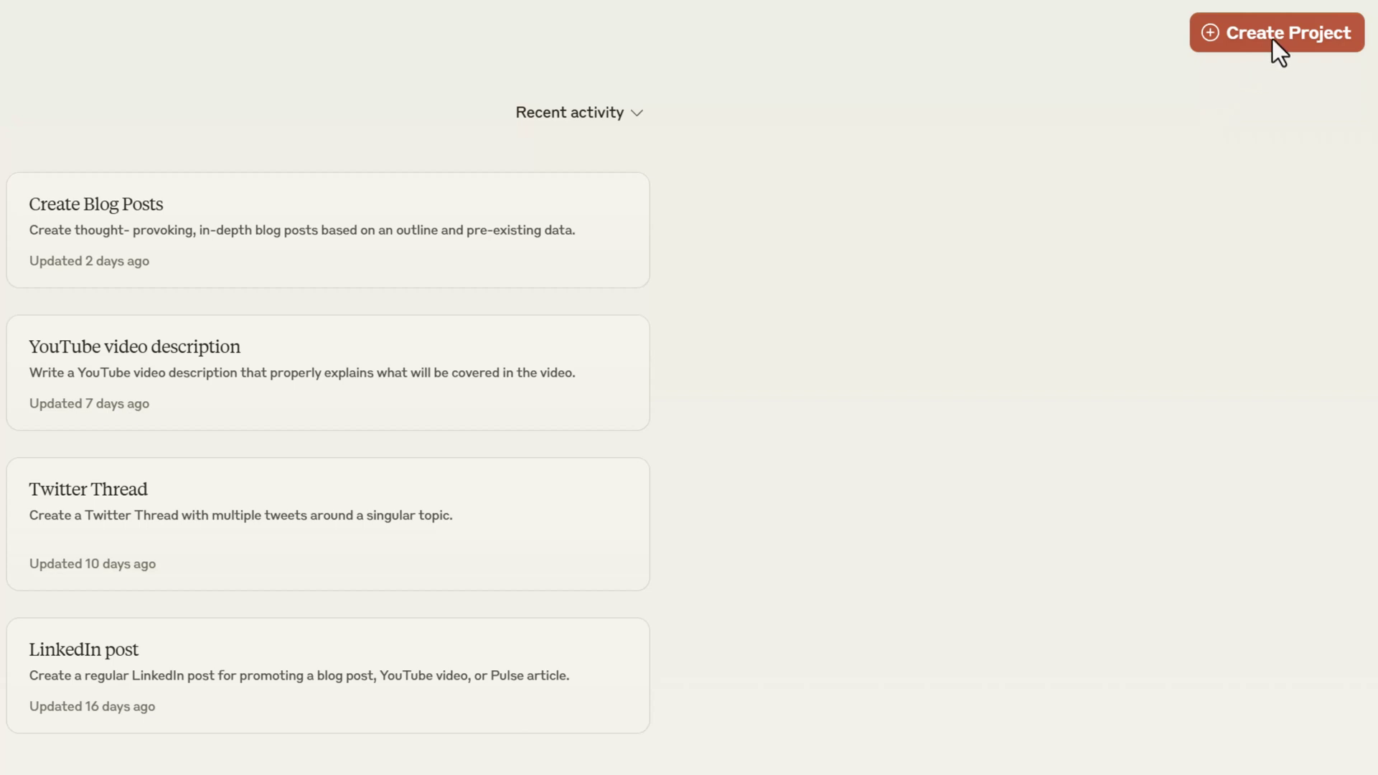
{"action": "left_click", "coordinate": [1273, 36]}
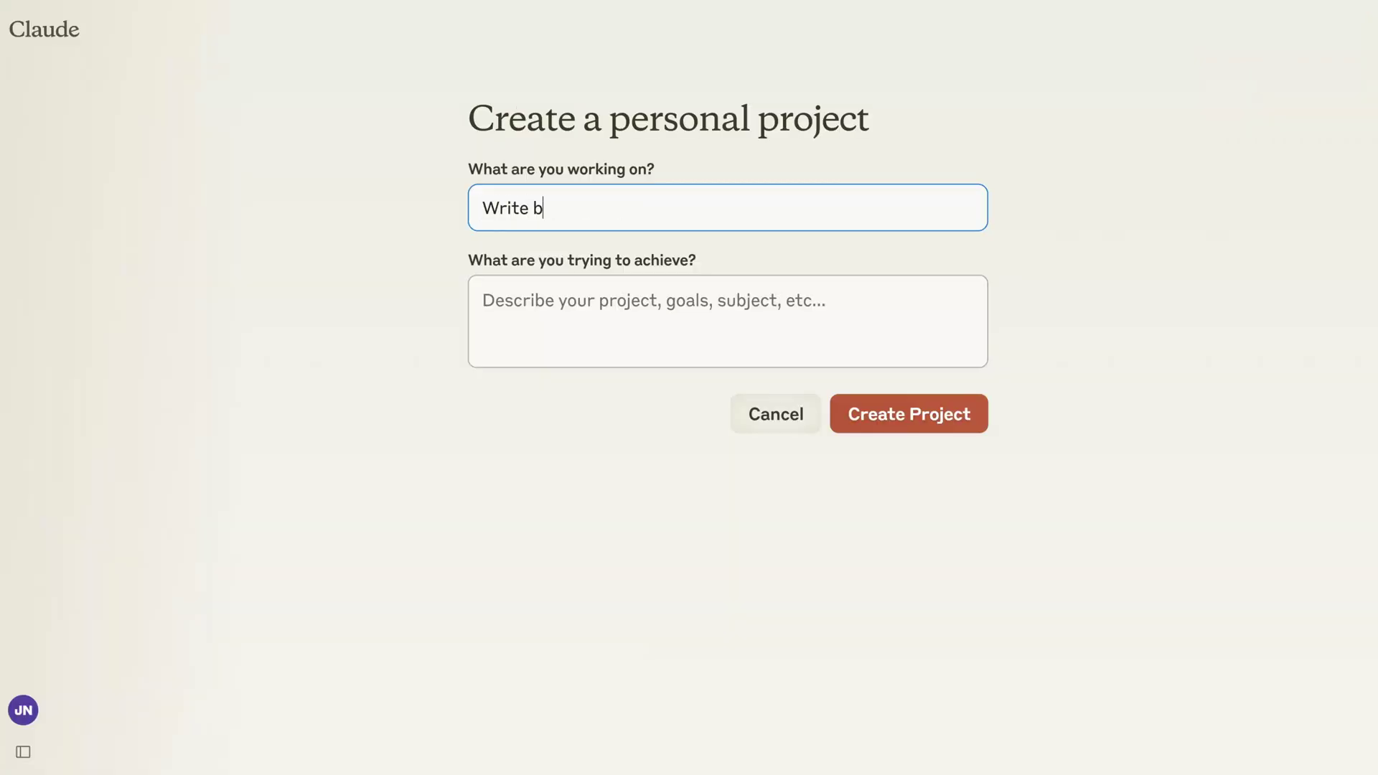
{"action": "left_click", "coordinate": [503, 300]}
{"action": "type", "text": "C"}
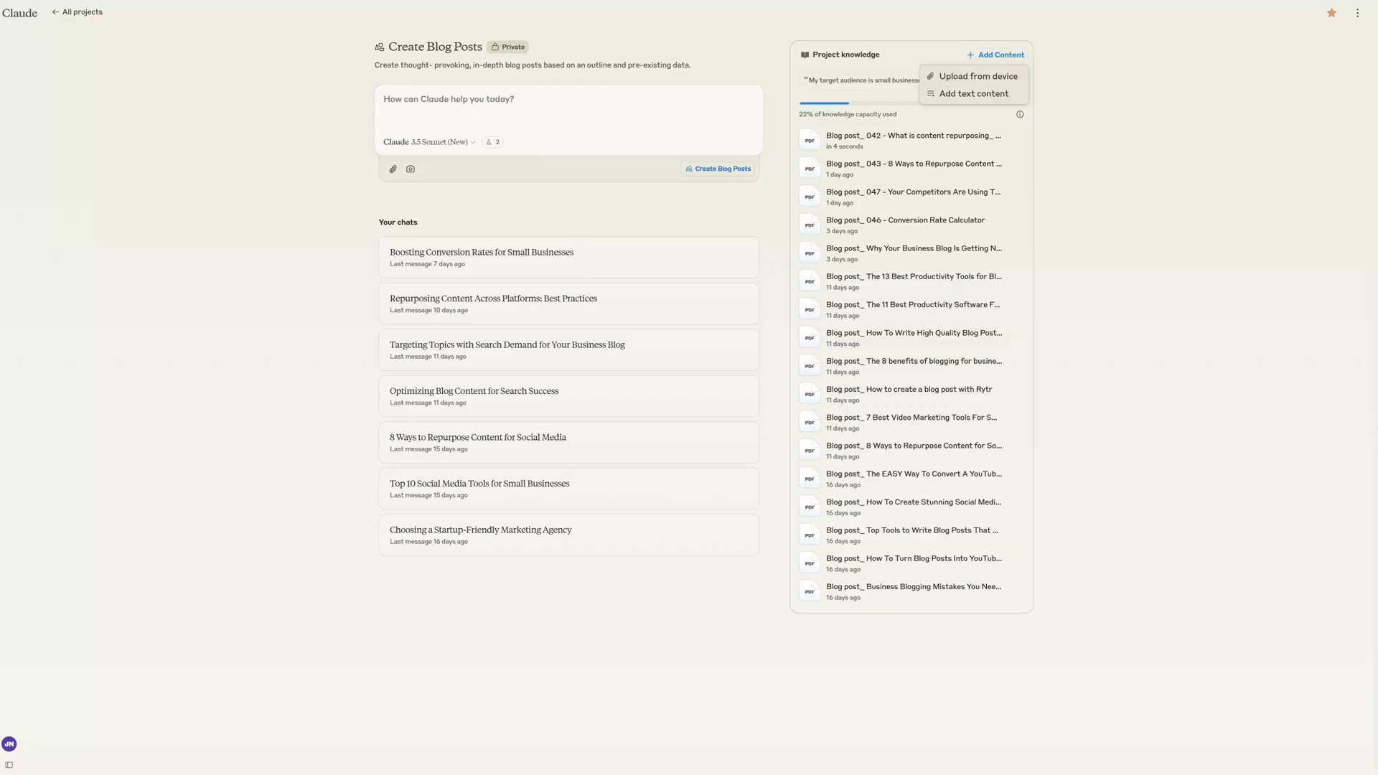
Upload the first PDF from Downloads to the project knowledge
{"action": "left_click", "coordinate": [979, 76]}
{"action": "left_click", "coordinate": [122, 119]}
{"action": "key", "text": "Return"}
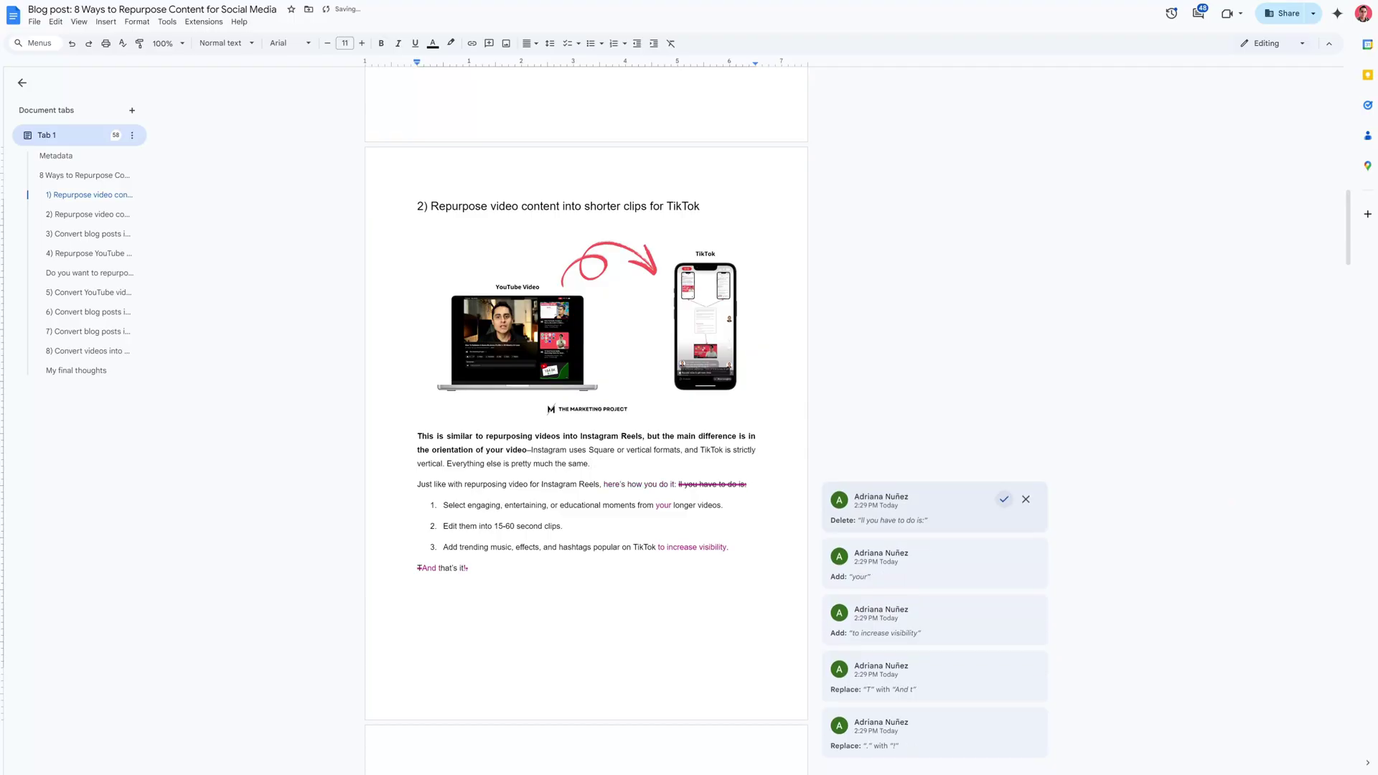
In Google Docs, accept the suggested deletion and download the post as a PDF
{"action": "left_click", "coordinate": [1003, 499]}
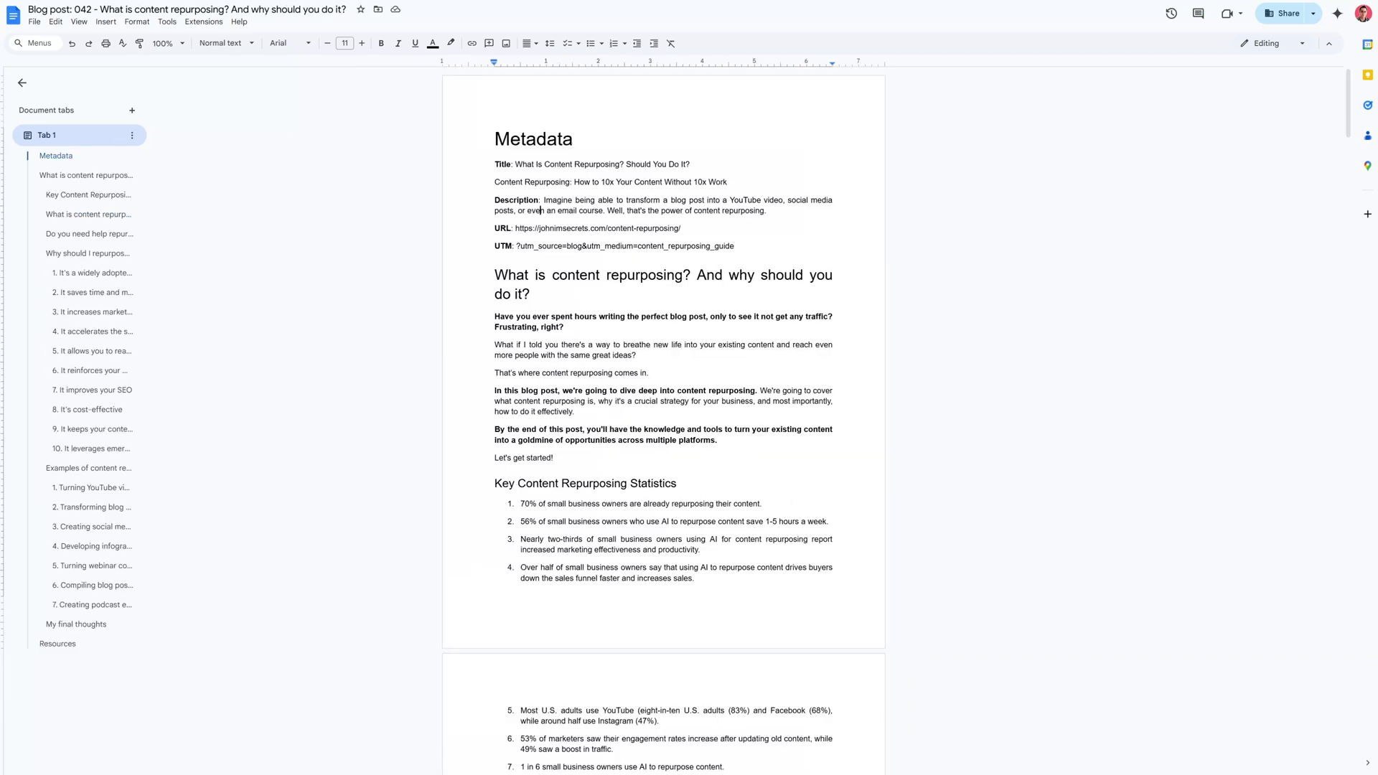
{"action": "left_click", "coordinate": [35, 22]}
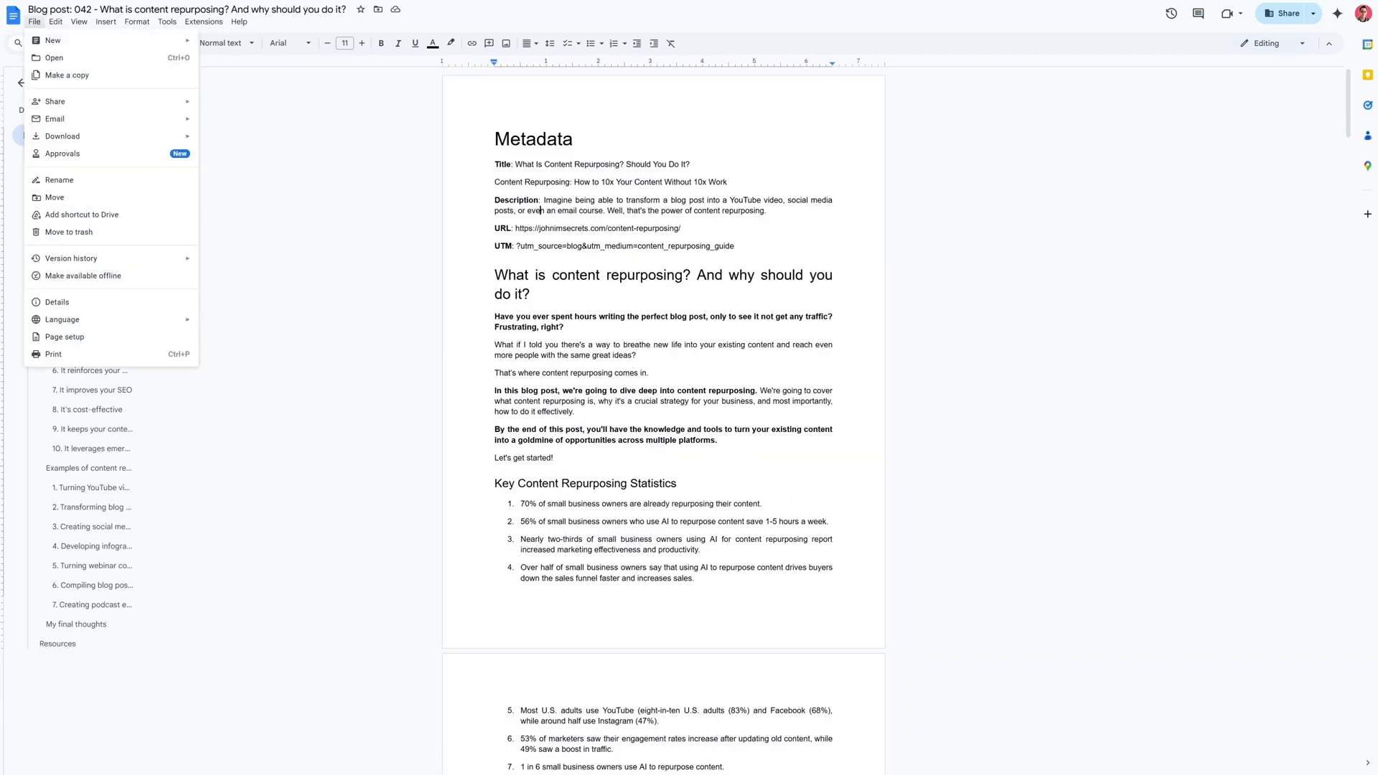
{"action": "mouse_move", "coordinate": [72, 135]}
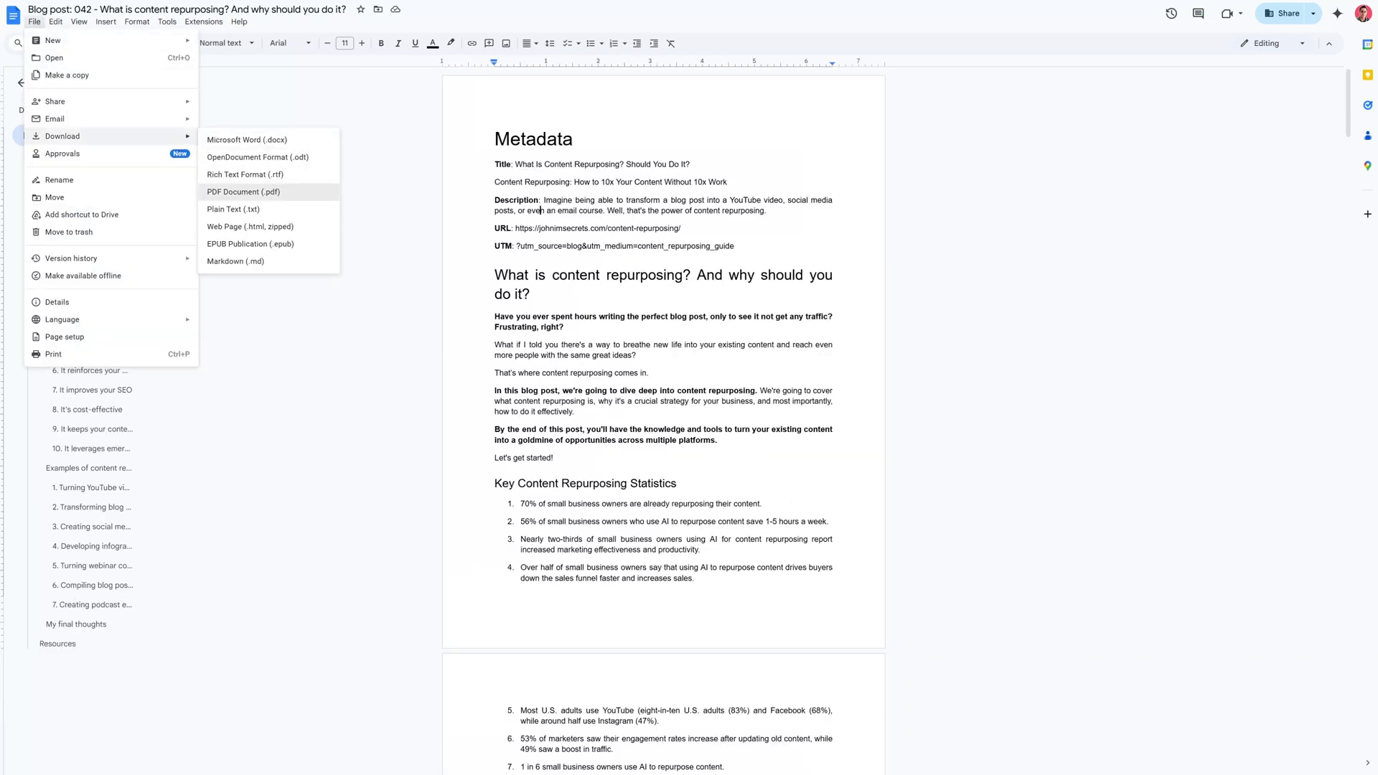
{"action": "left_click", "coordinate": [243, 192]}
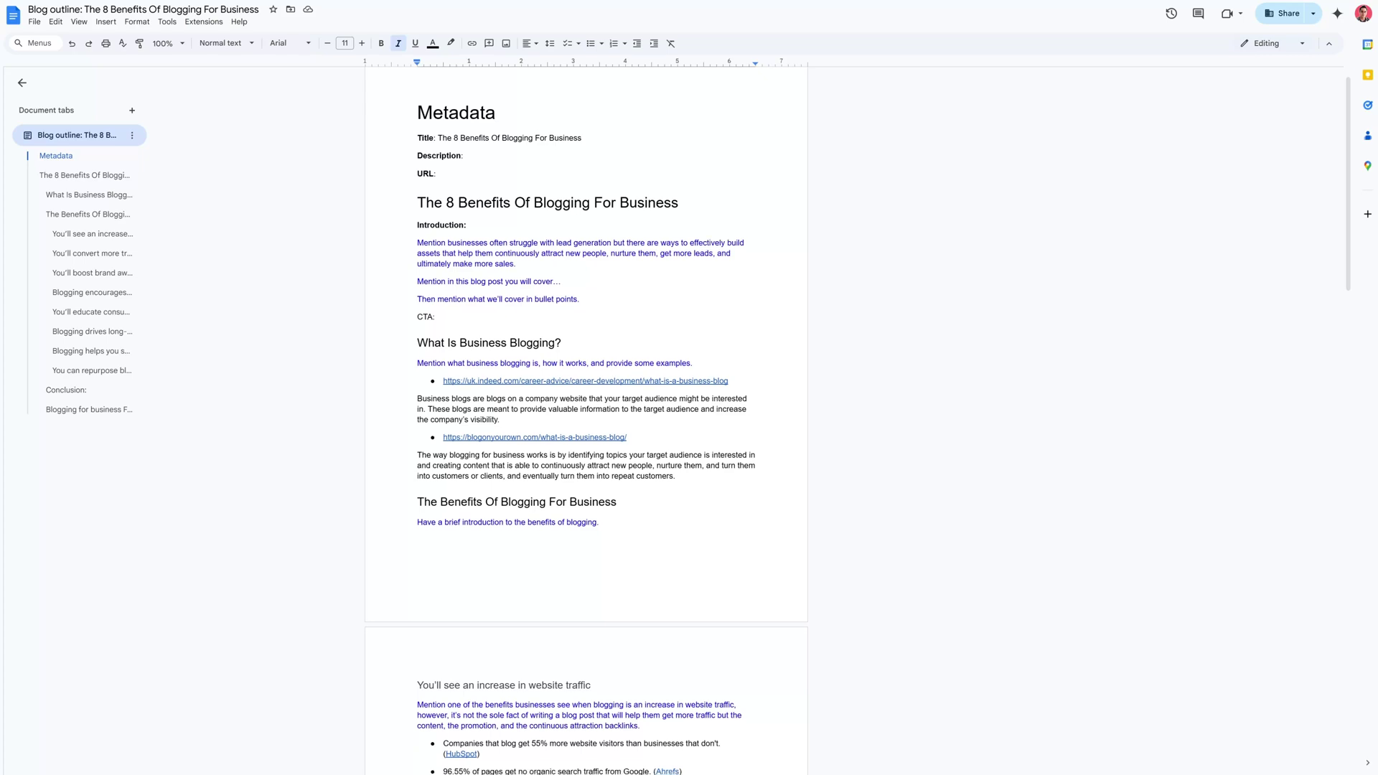
Scroll the project page, add a file to project knowledge, and open the outline's File menu
{"action": "scroll", "coordinate": [586, 417], "scroll_direction": "down", "scroll_amount": 3}
{"action": "scroll", "coordinate": [587, 423], "scroll_direction": "down", "scroll_amount": 3}
{"action": "scroll", "coordinate": [586, 423], "scroll_direction": "down", "scroll_amount": 3}
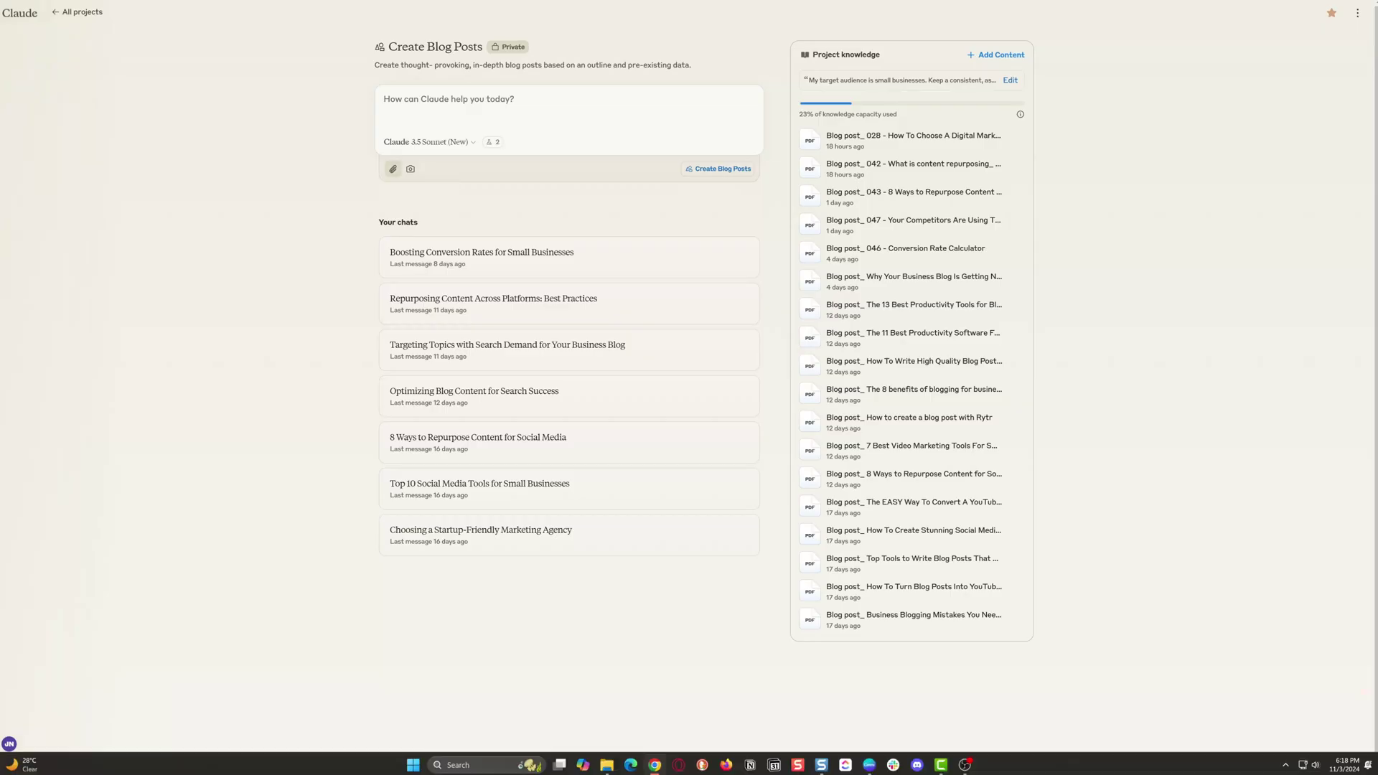
{"action": "left_click", "coordinate": [393, 169]}
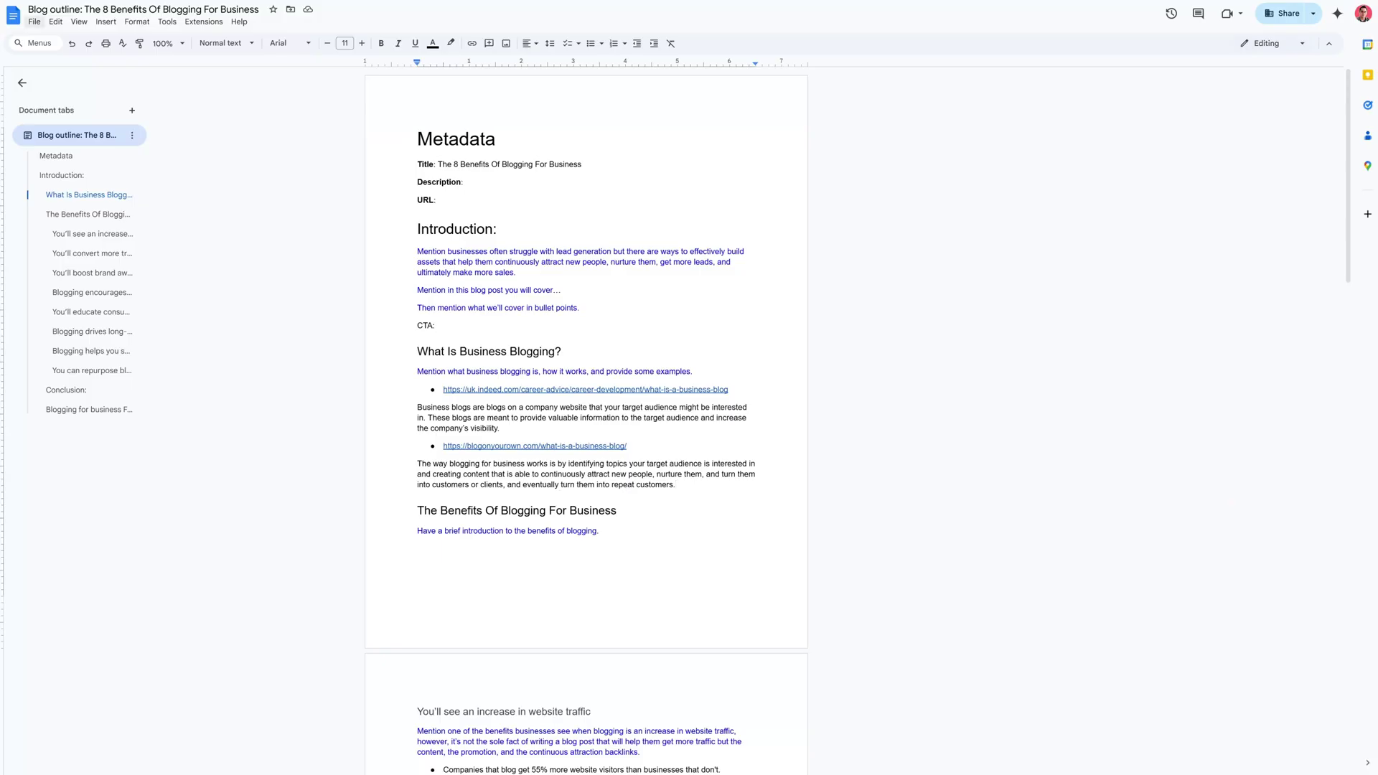
{"action": "left_click", "coordinate": [34, 22]}
Download the outline as a PDF and start typing the blog post prompt in Claude
{"action": "mouse_move", "coordinate": [63, 136]}
{"action": "left_click", "coordinate": [244, 192]}
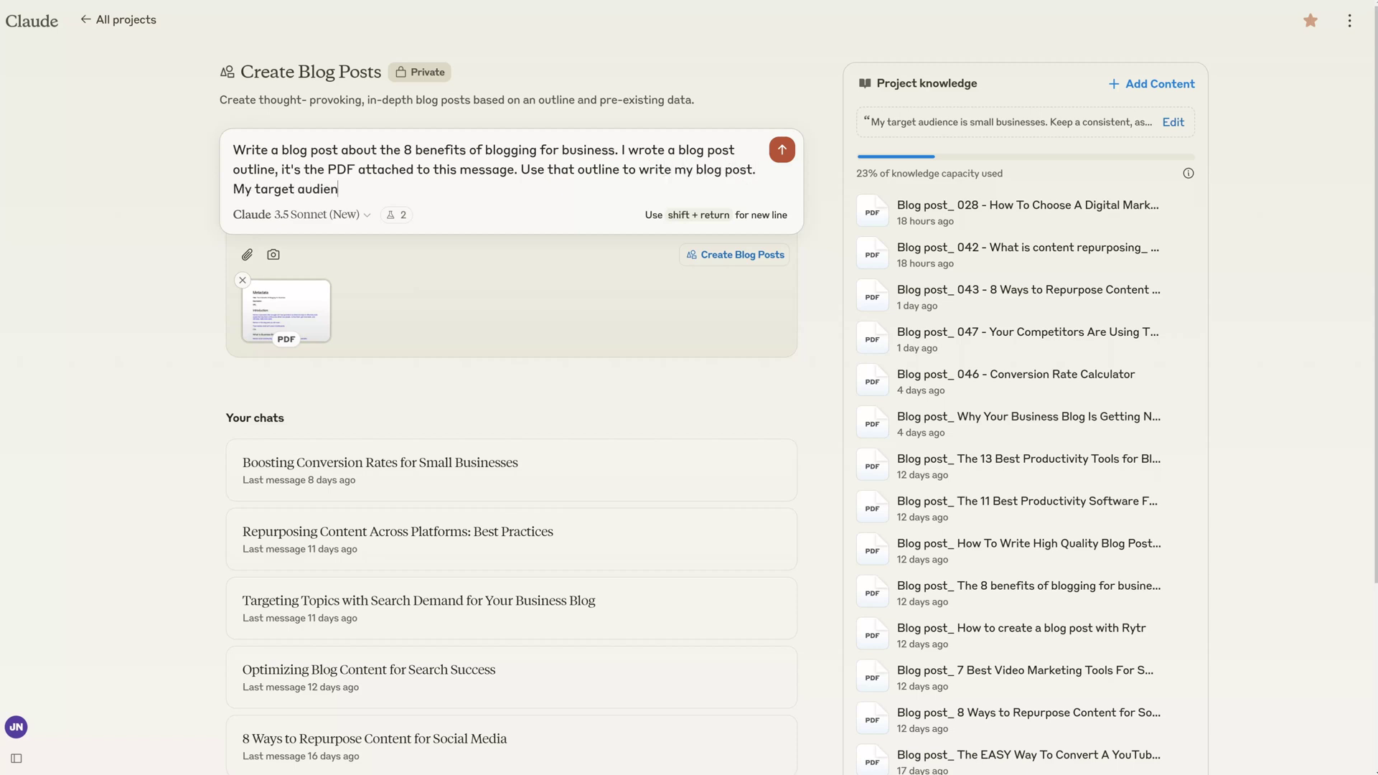
{"action": "type", "text": "s"}
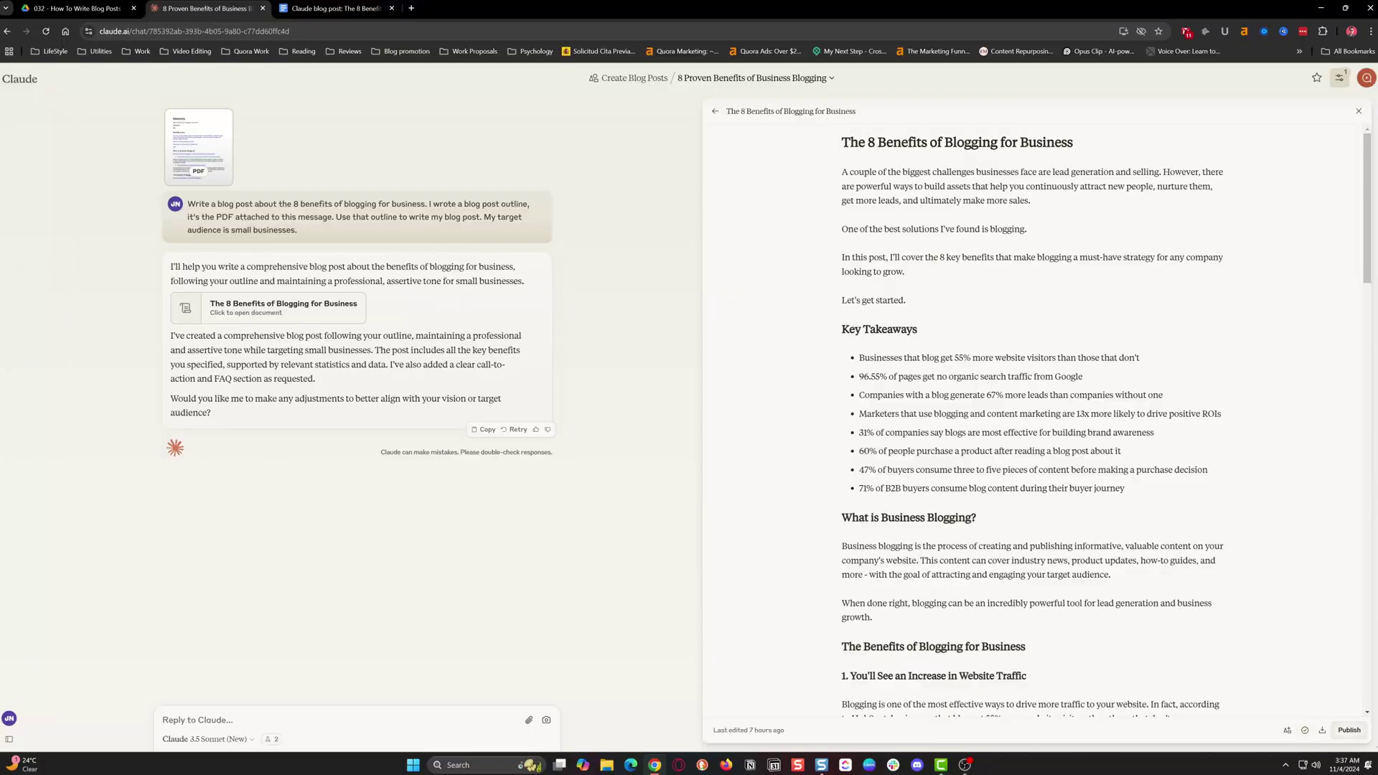
Paste the Claude-written post into the empty blog document and view it full screen
{"action": "key", "text": "ctrl+Tab"}
{"action": "key", "text": "ctrl+v"}
{"action": "key", "text": "F11"}
{"action": "key", "text": "ctrl+Home"}
Make the post title Heading 1, and Key Takeaways and What is Business Blogging? Heading 2
{"action": "key", "text": "shift+End"}
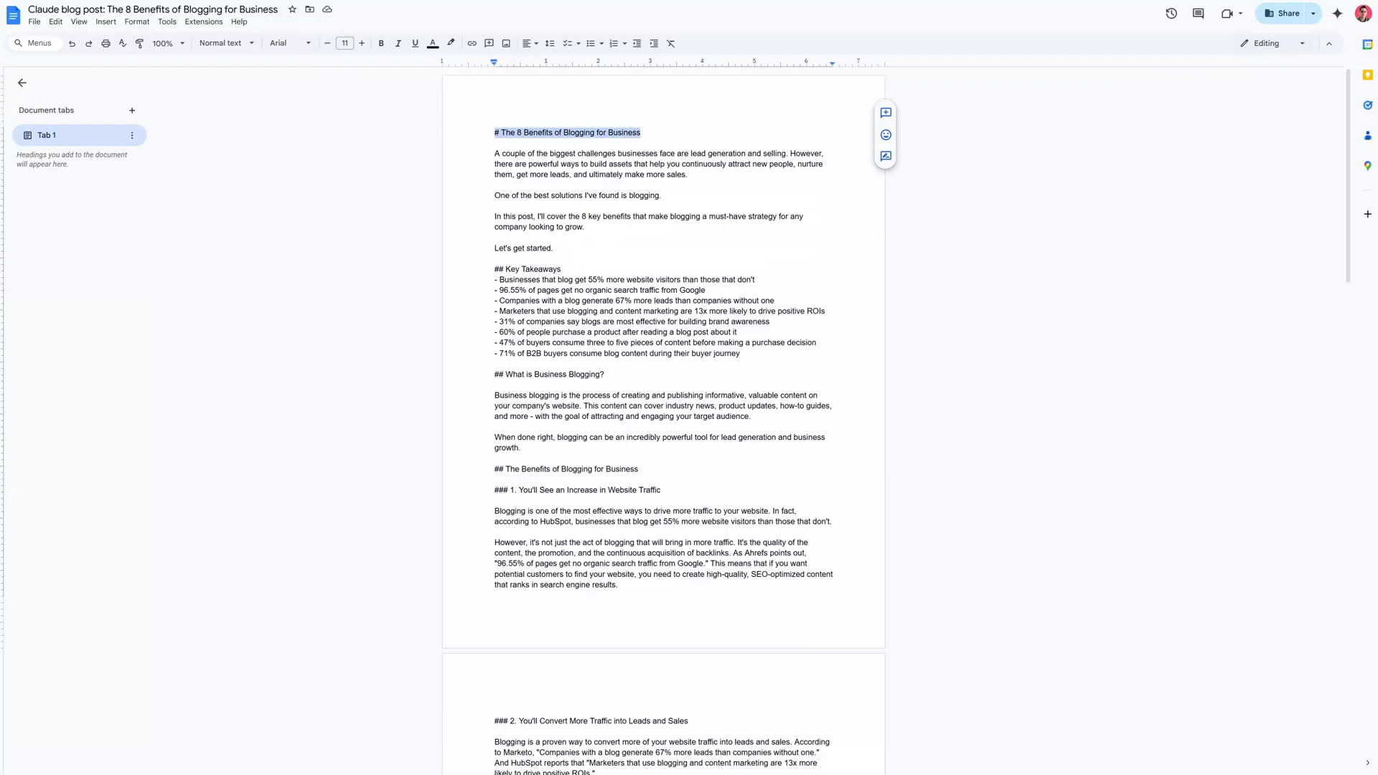
{"action": "key", "text": "ctrl+alt+1"}
{"action": "triple_click", "coordinate": [528, 309]}
{"action": "key", "text": "ctrl+alt+2"}
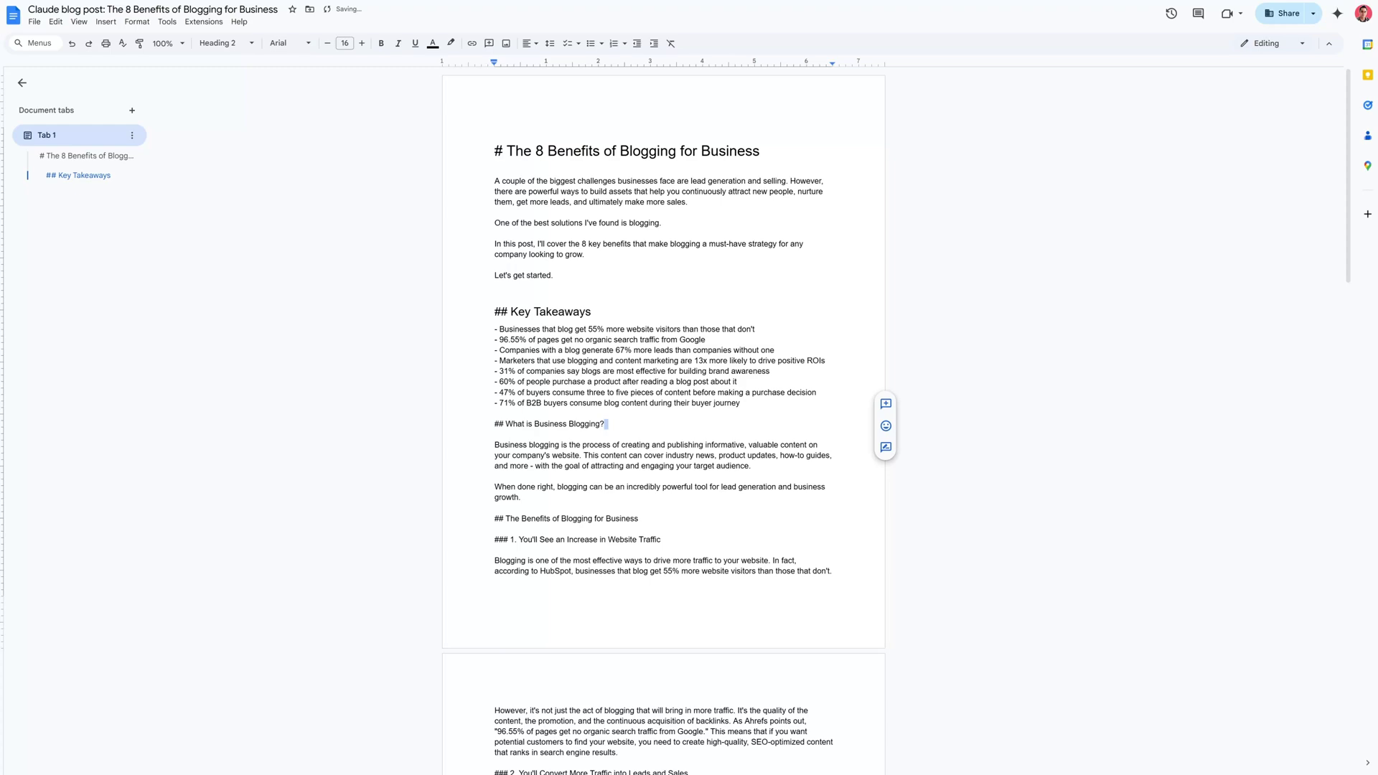
{"action": "triple_click", "coordinate": [549, 424]}
{"action": "key", "text": "ctrl+alt+2"}
{"action": "triple_click", "coordinate": [565, 541]}
{"action": "type", "text": "Whe"}
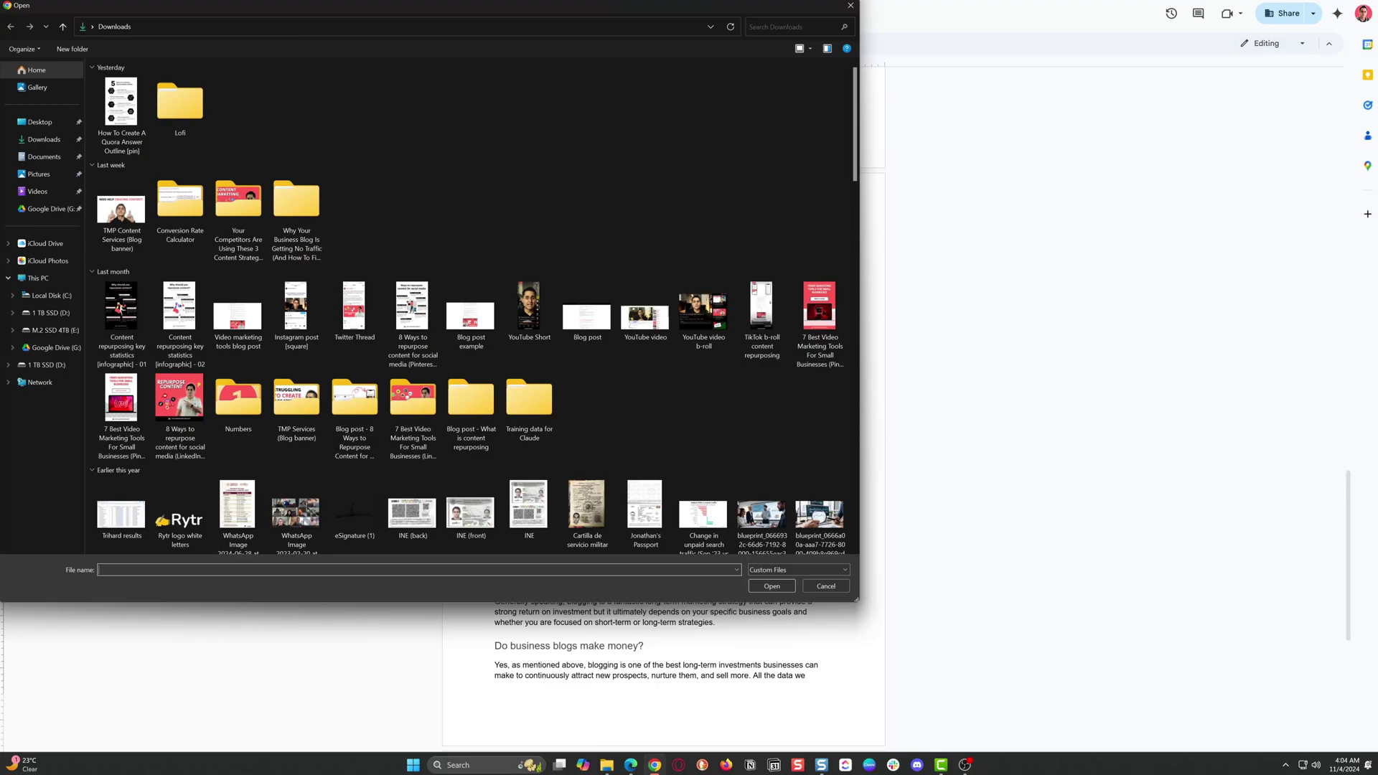
Choose the TMP Content Services banner image to insert into the post
{"action": "left_click", "coordinate": [121, 215]}
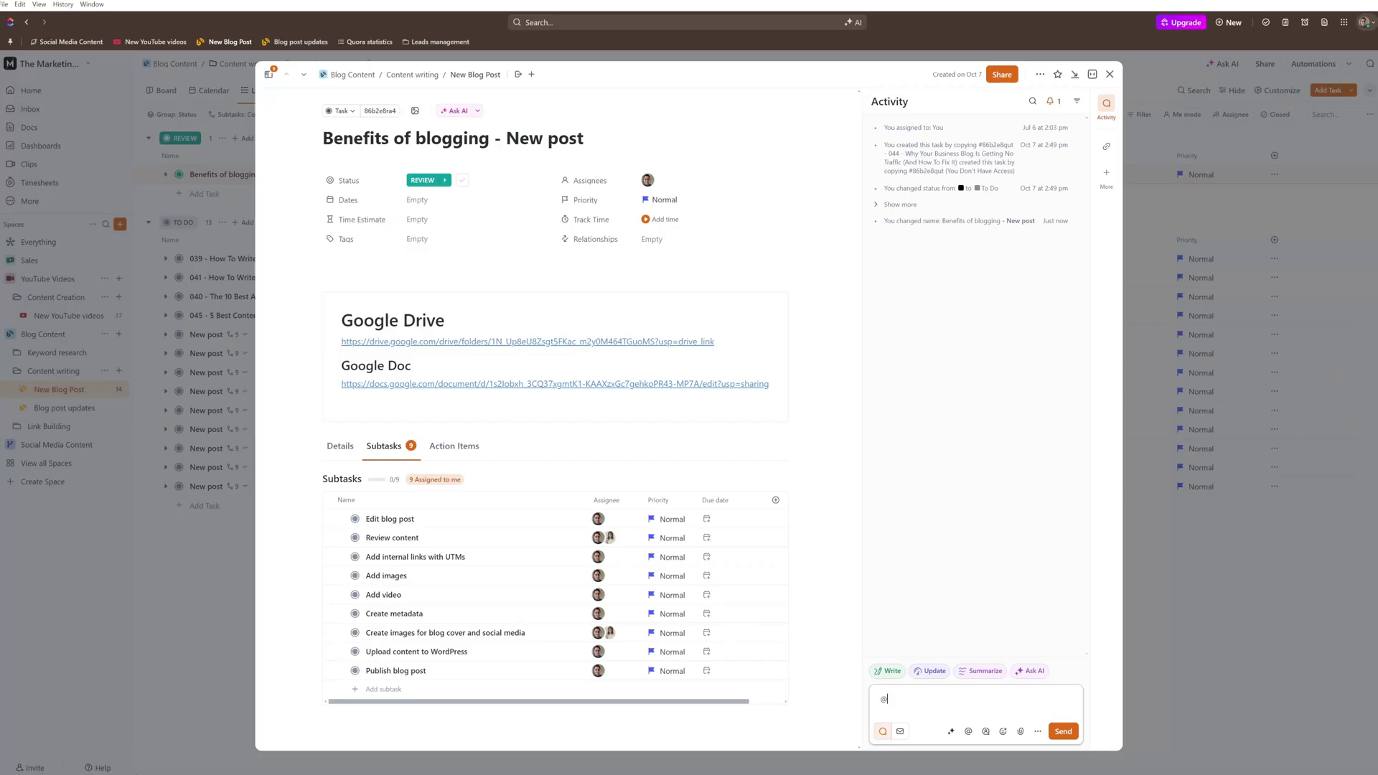
Mention the editor in a comment and paste a block under the section heading
{"action": "type", "text": "adrianablog posts"}
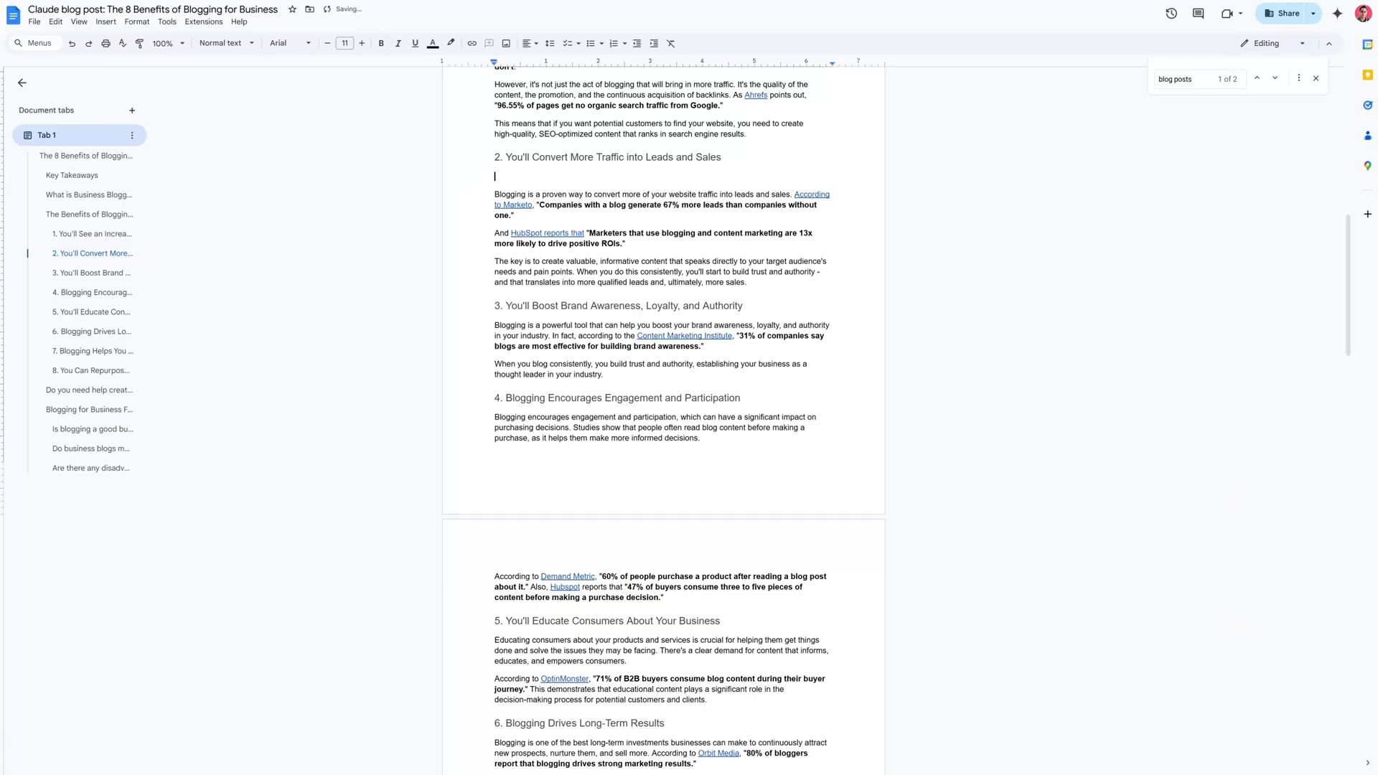
{"action": "key", "text": "ctrl+v"}
Add a new line after the purchase-decision paragraph and upload a chart image there
{"action": "scroll", "coordinate": [664, 416], "scroll_direction": "down", "scroll_amount": 2}
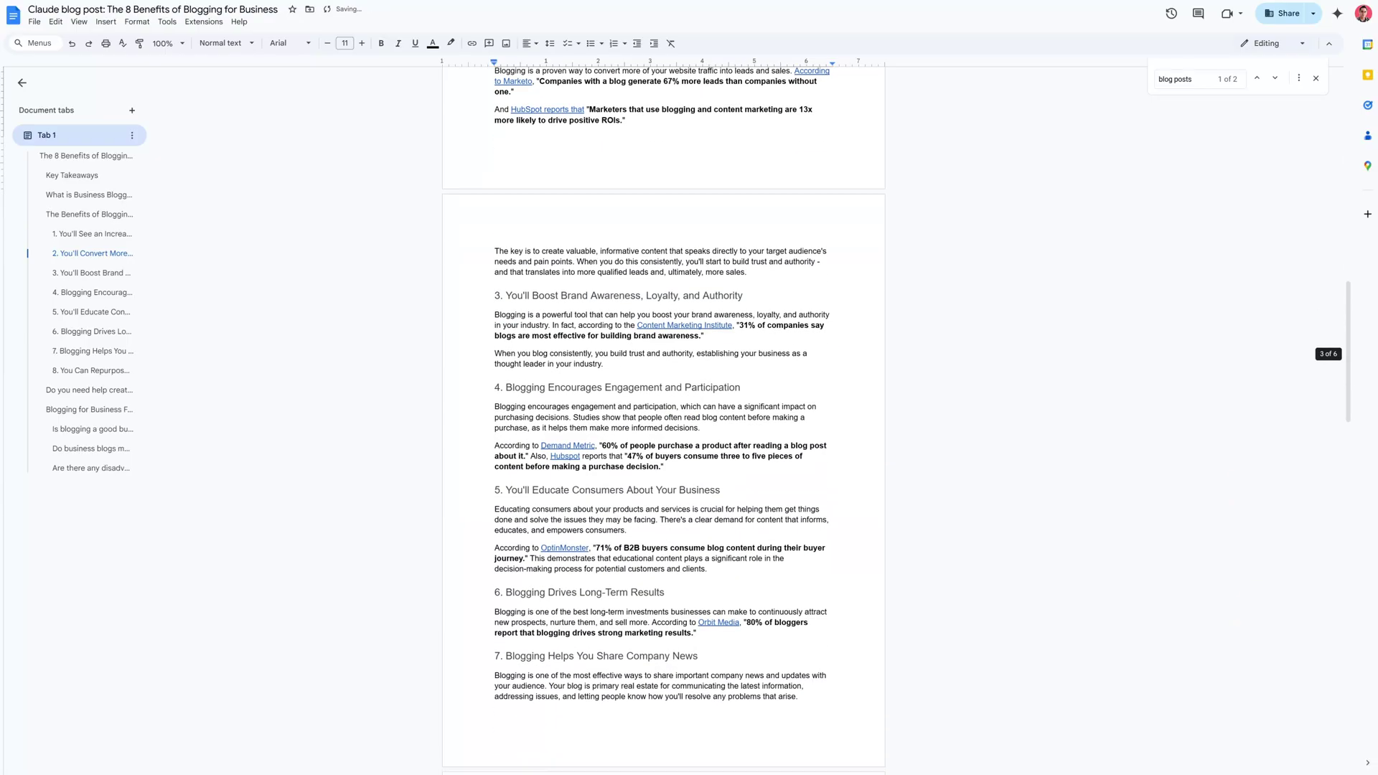
{"action": "key", "text": "Return"}
{"action": "left_click", "coordinate": [557, 64]}
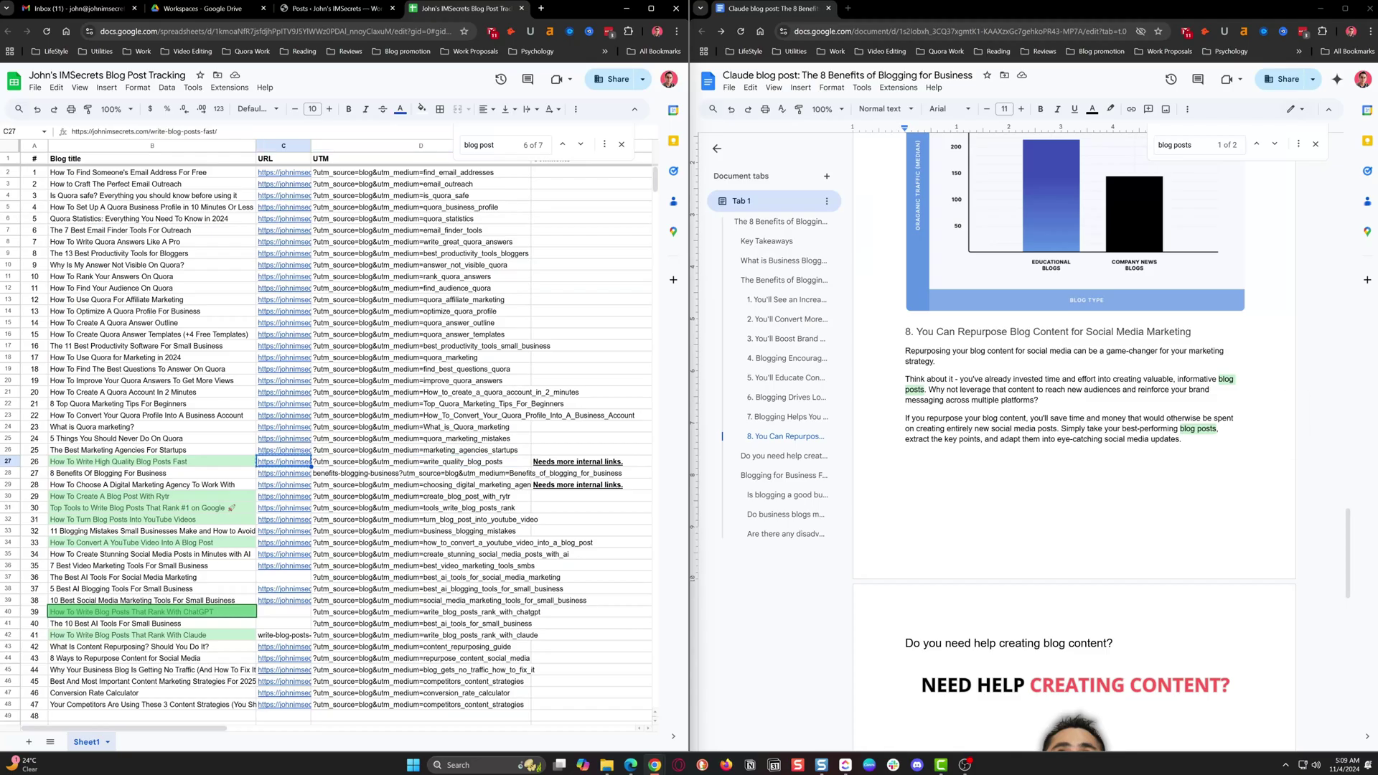
Link 'best-performing blog posts' to a tracking URL with campaign source 'blog'
{"action": "left_click_drag", "start_coordinate": [1122, 428], "coordinate": [1216, 429]}
{"action": "key", "text": "ctrl+k"}
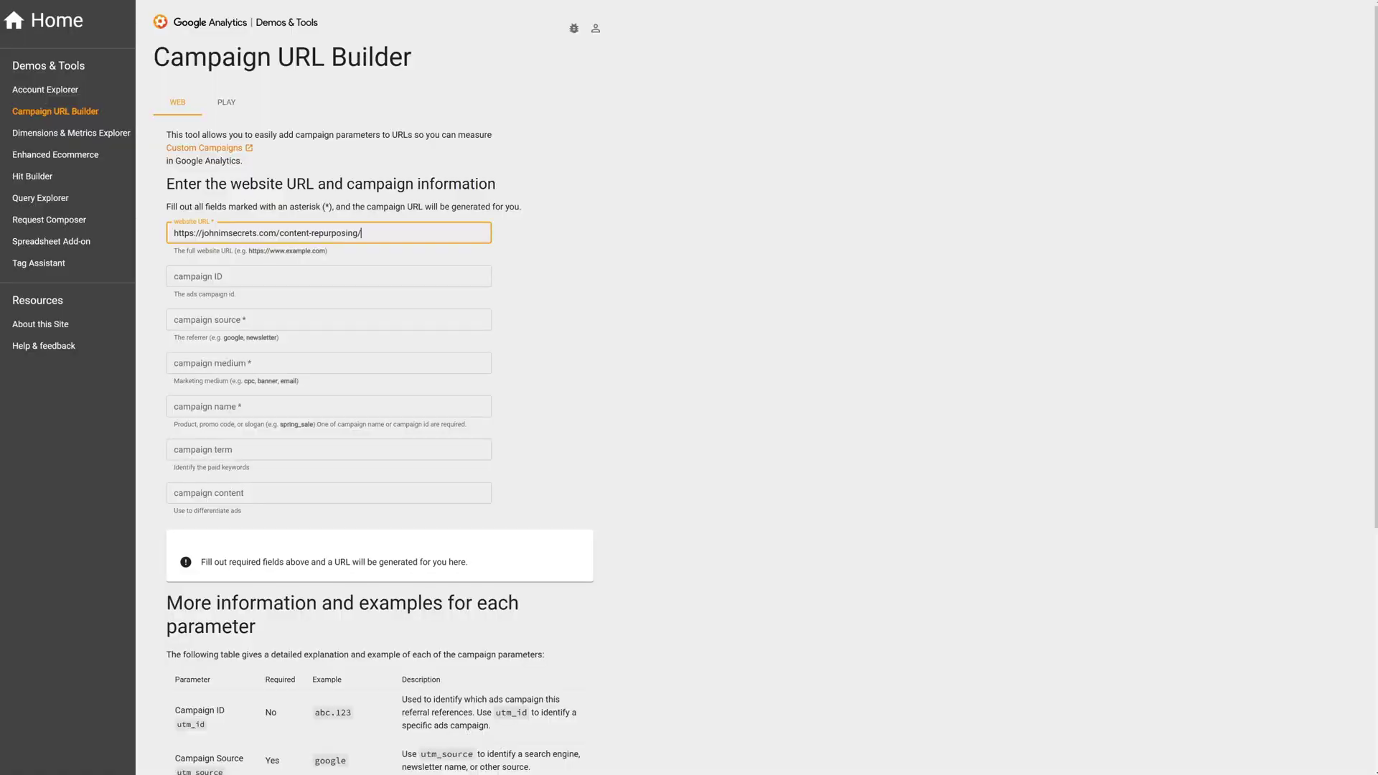
{"action": "left_click", "coordinate": [329, 319]}
{"action": "type", "text": "blog"}
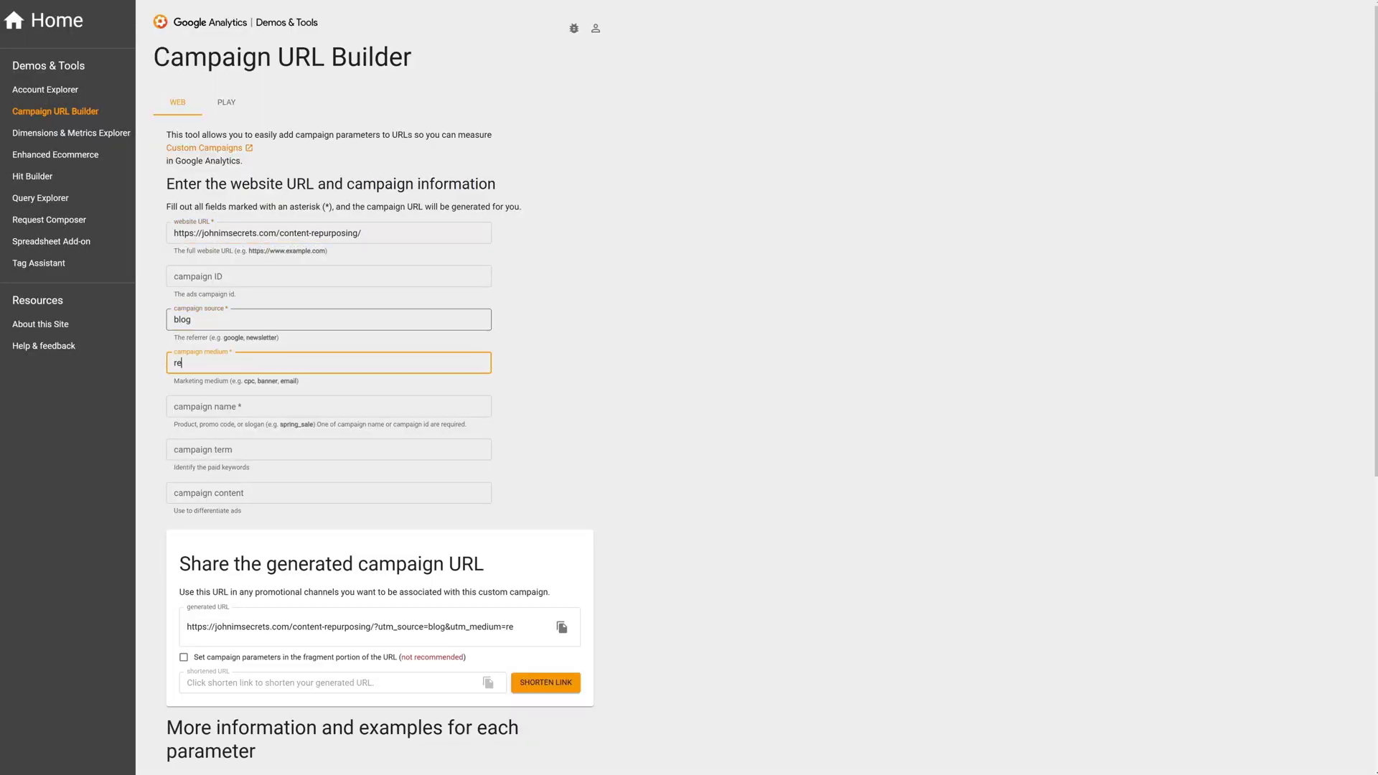
Turn the FAQ's dashed disadvantage lines into a bulleted list
{"action": "scroll", "coordinate": [663, 421], "scroll_direction": "down", "scroll_amount": 3}
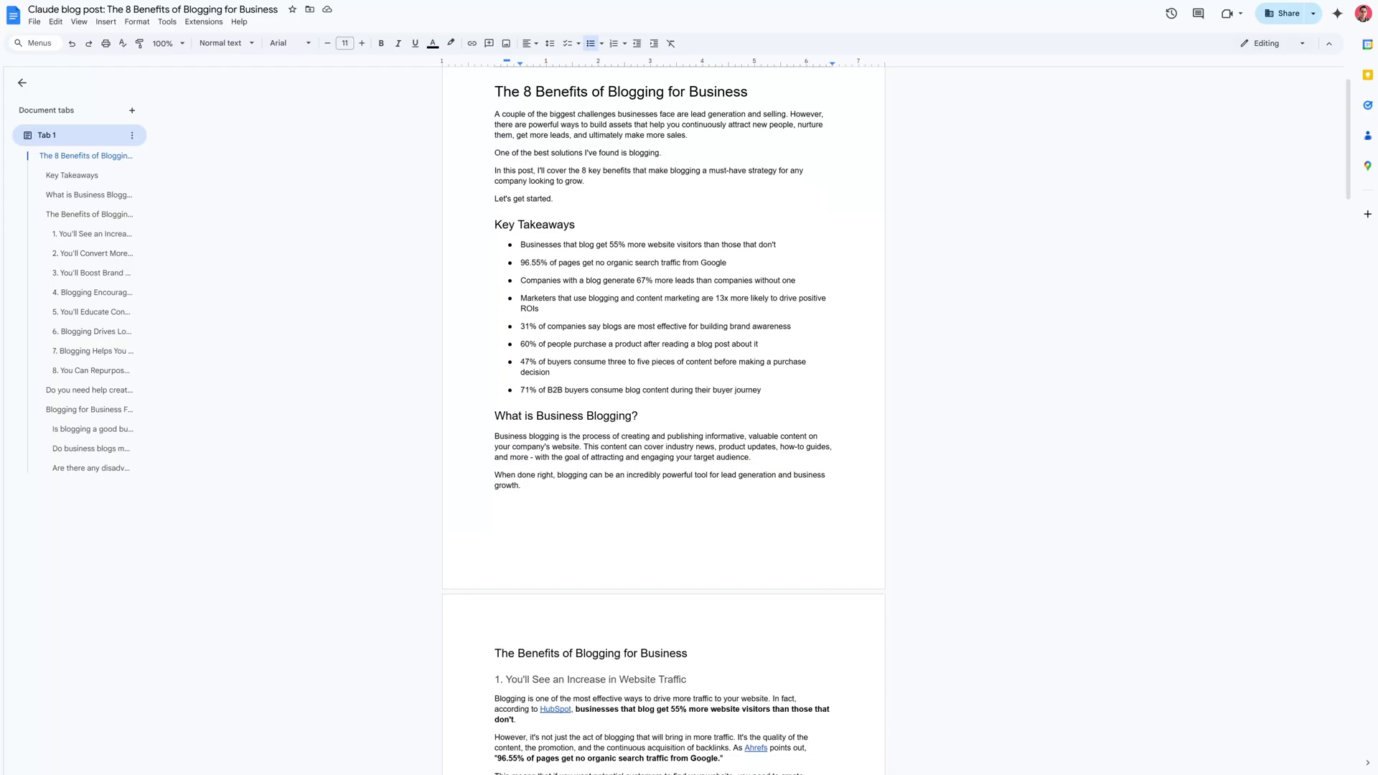
{"action": "scroll", "coordinate": [663, 420], "scroll_direction": "down", "scroll_amount": 1}
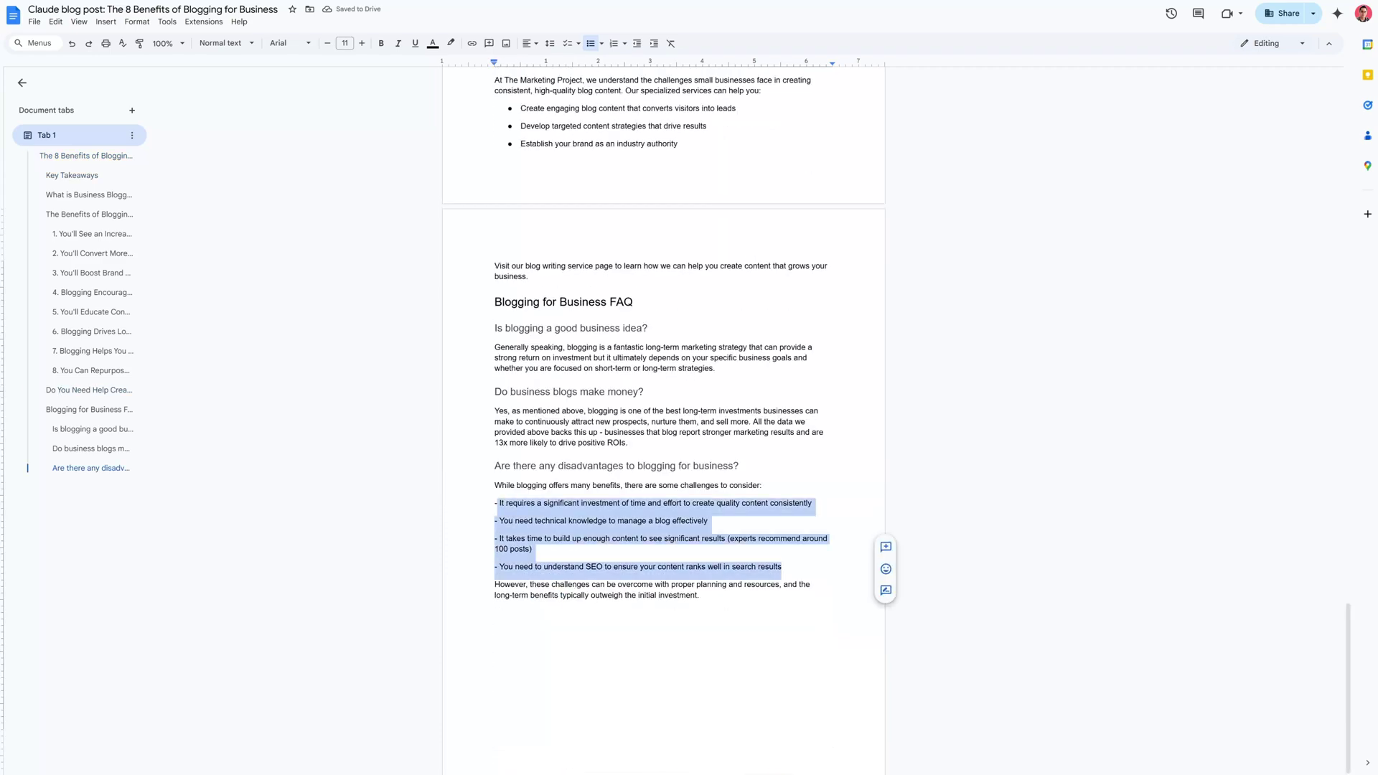
{"action": "left_click", "coordinate": [525, 503]}
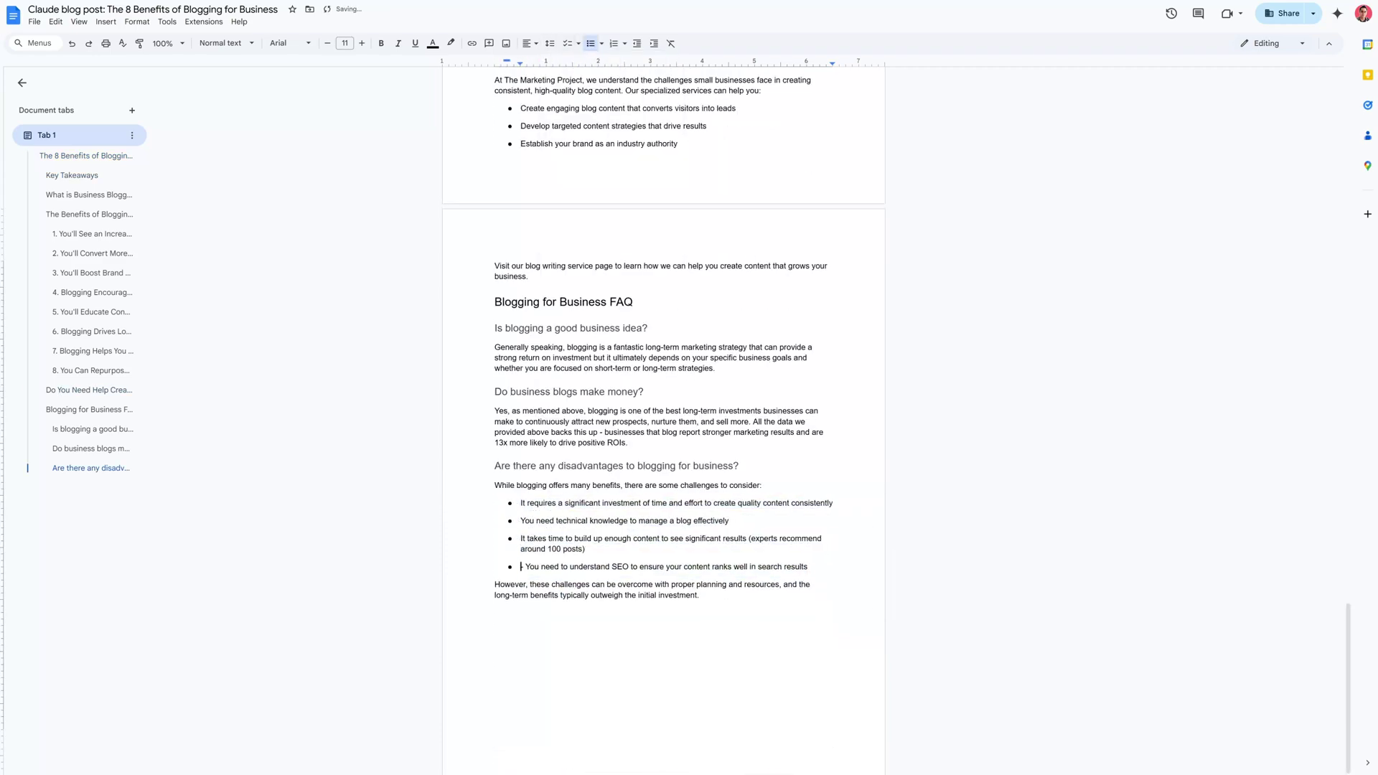